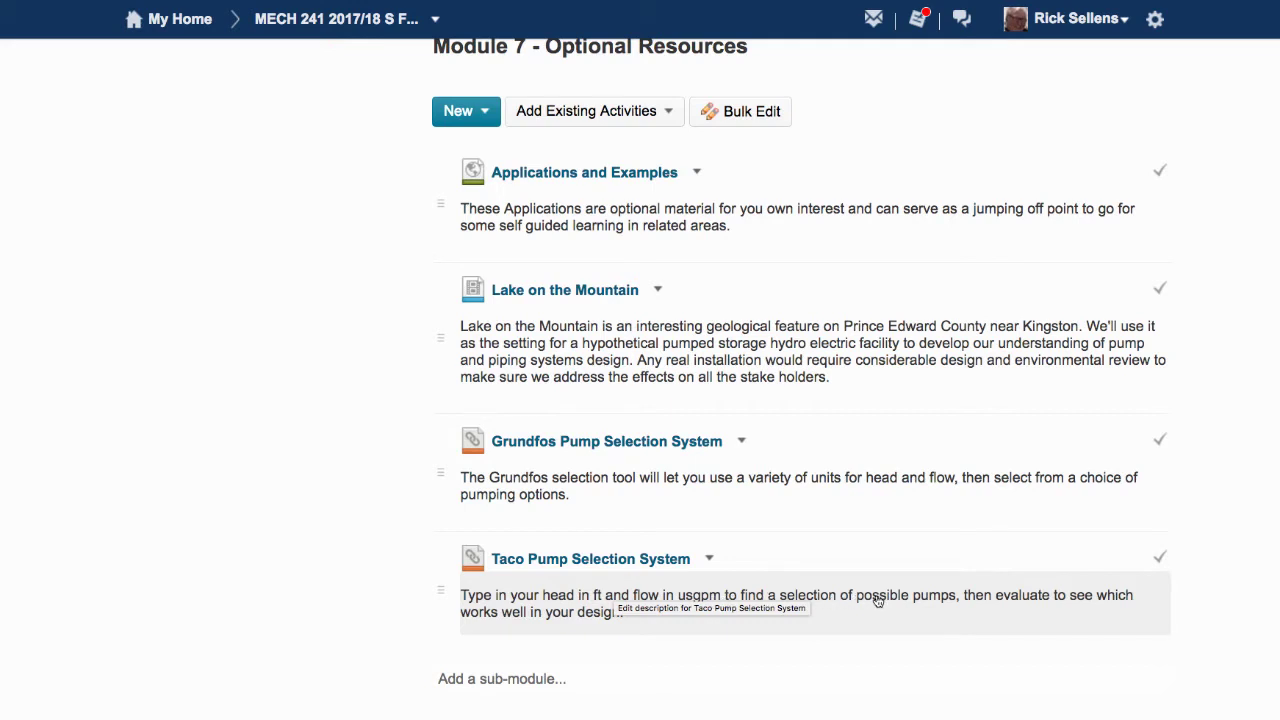
Open the Taco Pump Selection System from the course resources and set the design flow to 1585 gpm.
left_click(619, 565)
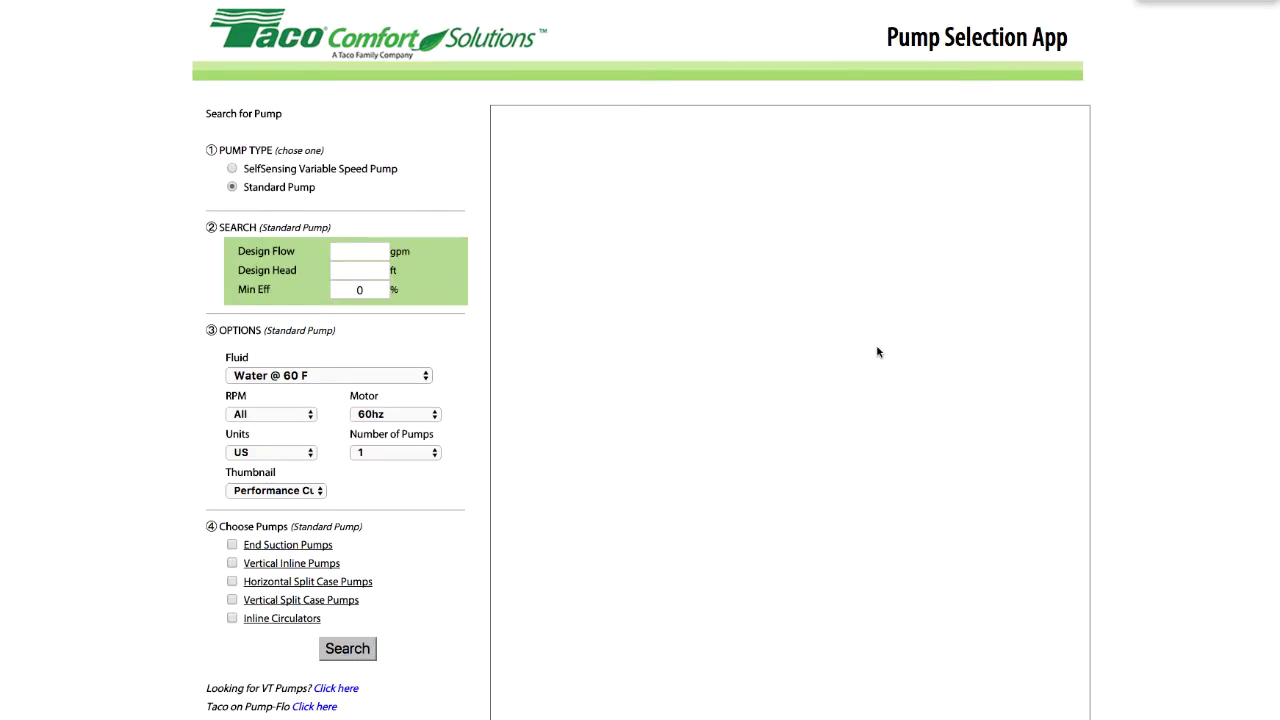
key("ctrl+plus")
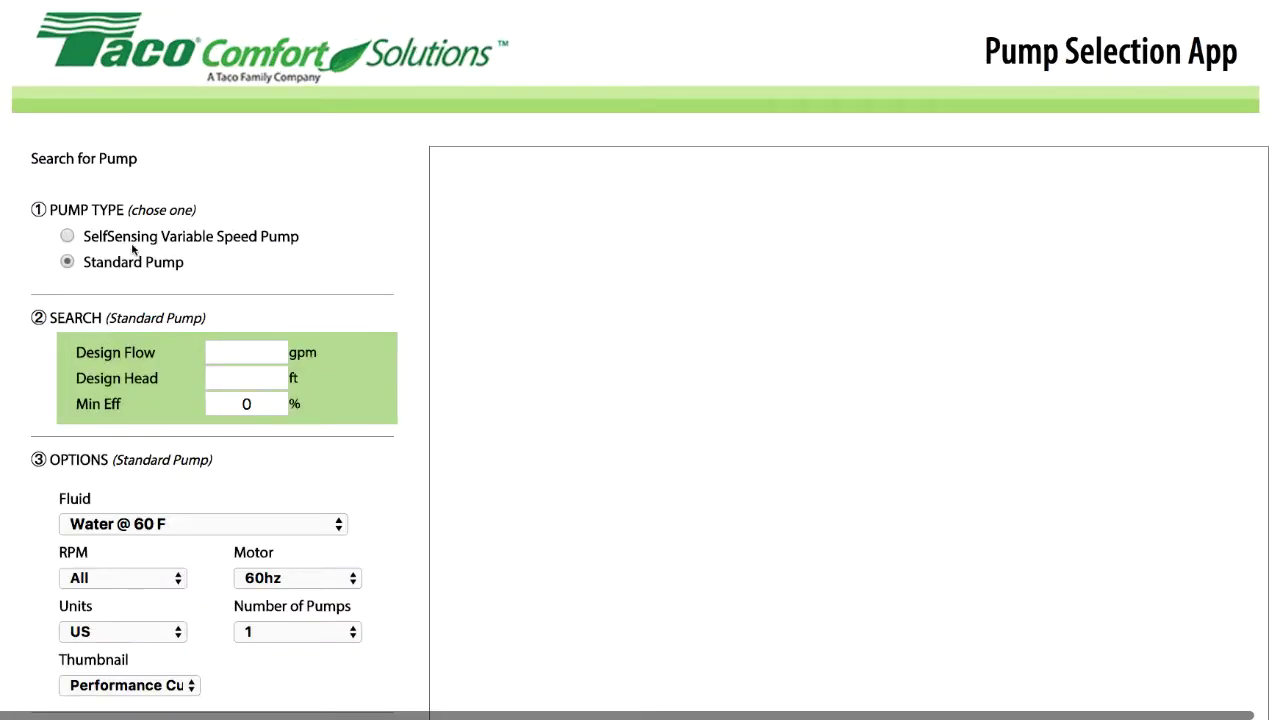
left_click(262, 350)
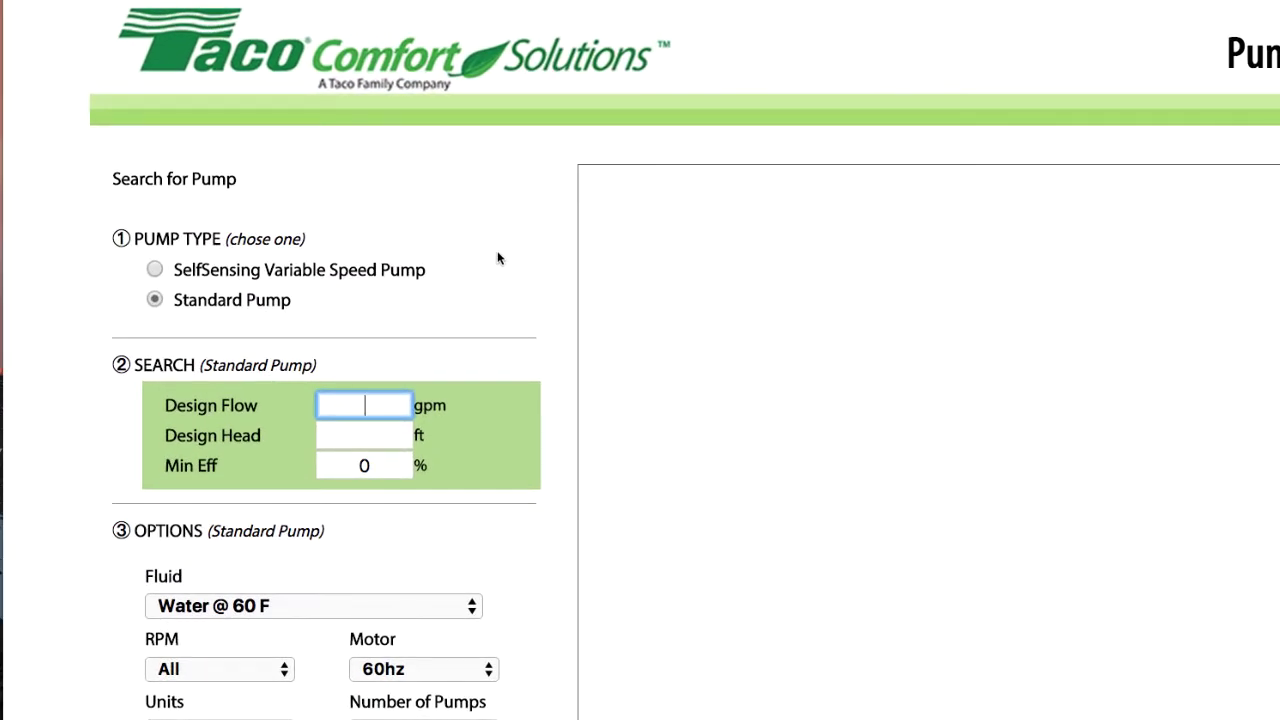
type("15")
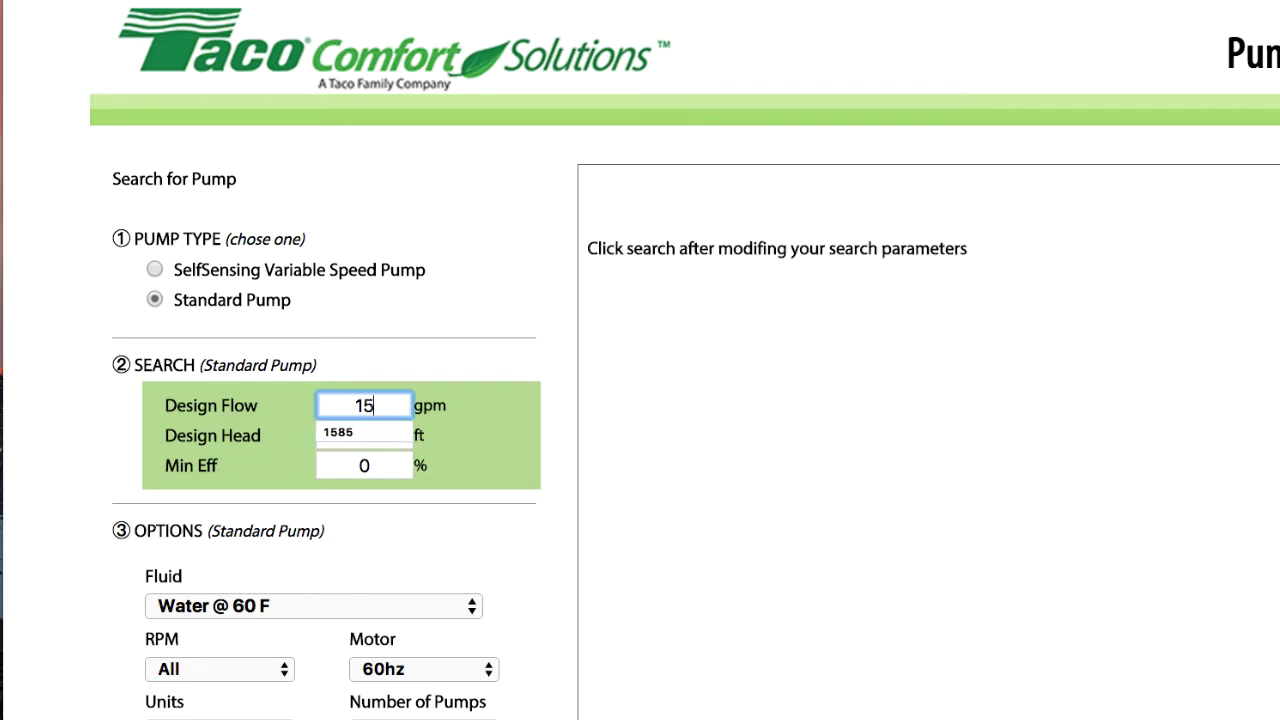
type("85")
left_click(501, 447)
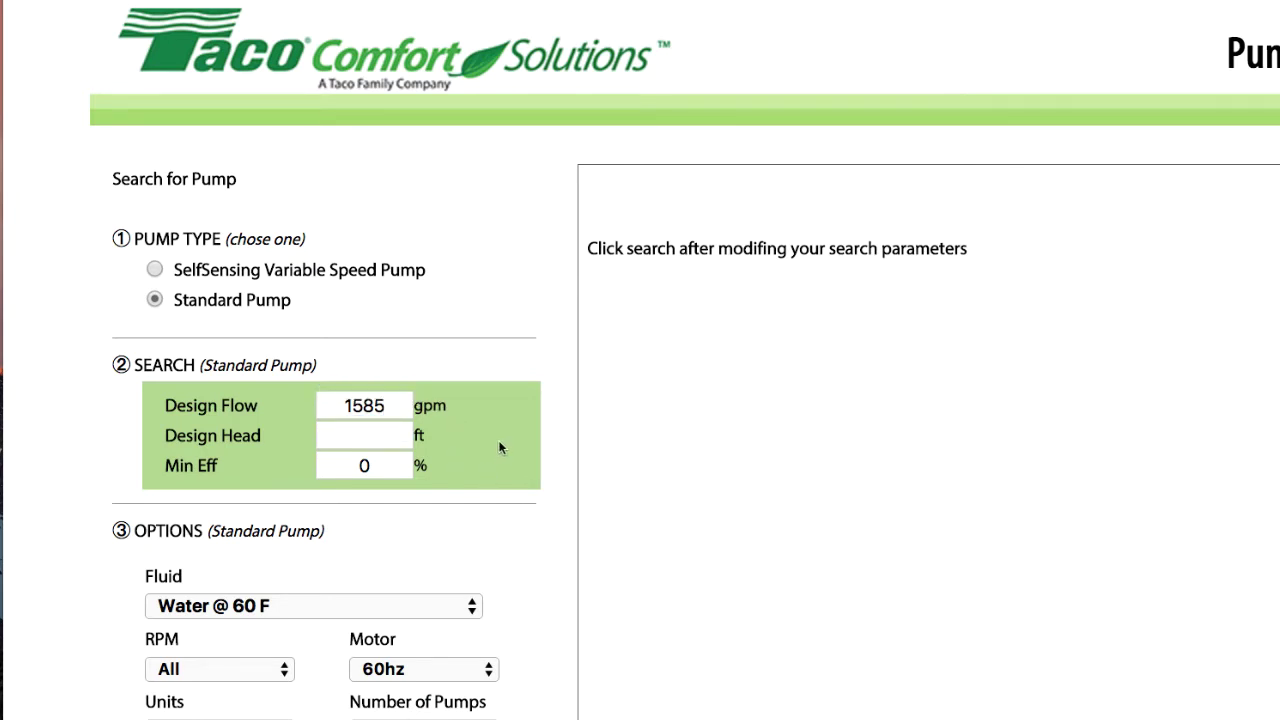
Set the design head of the standard pump search to 263 ft.
left_click(355, 432)
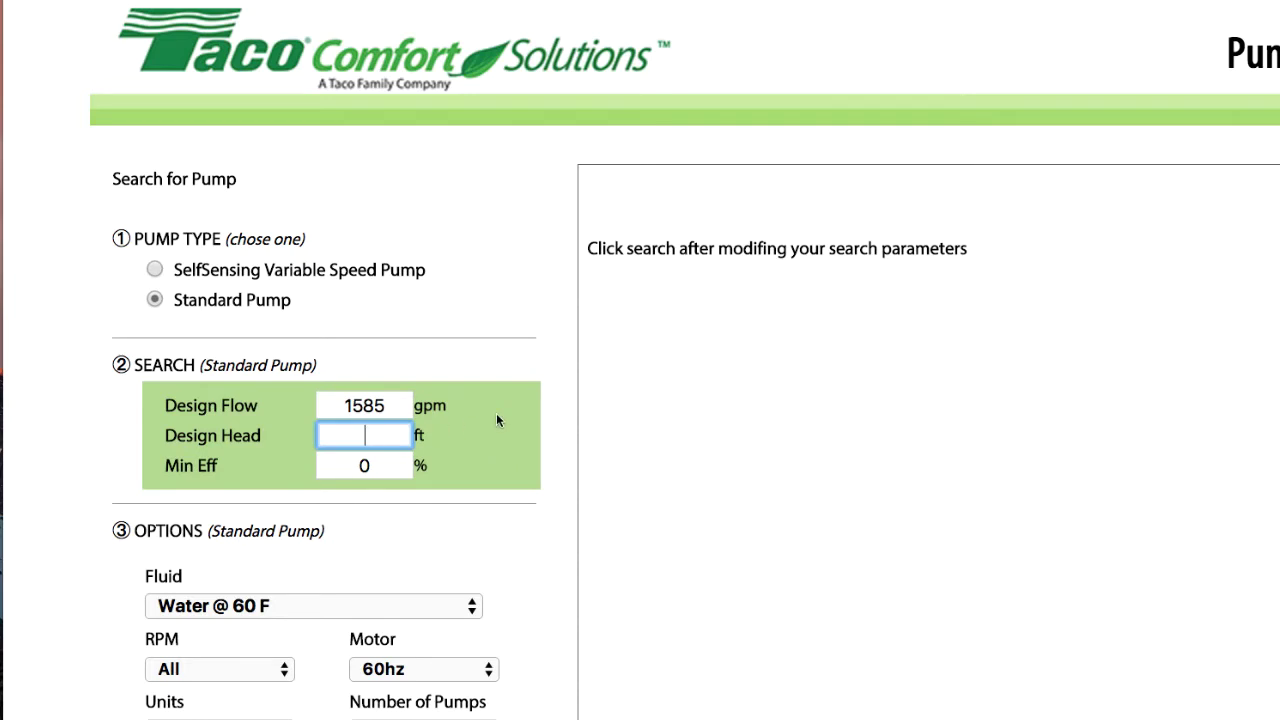
type("263")
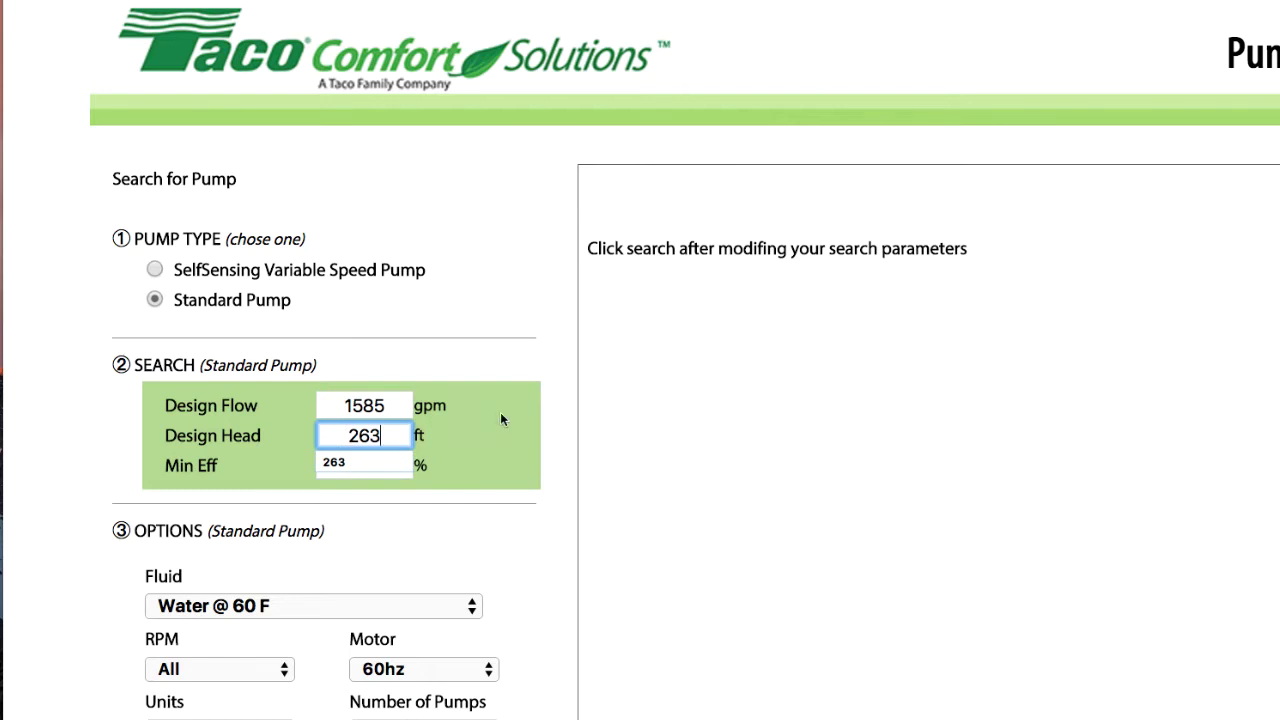
left_click(514, 443)
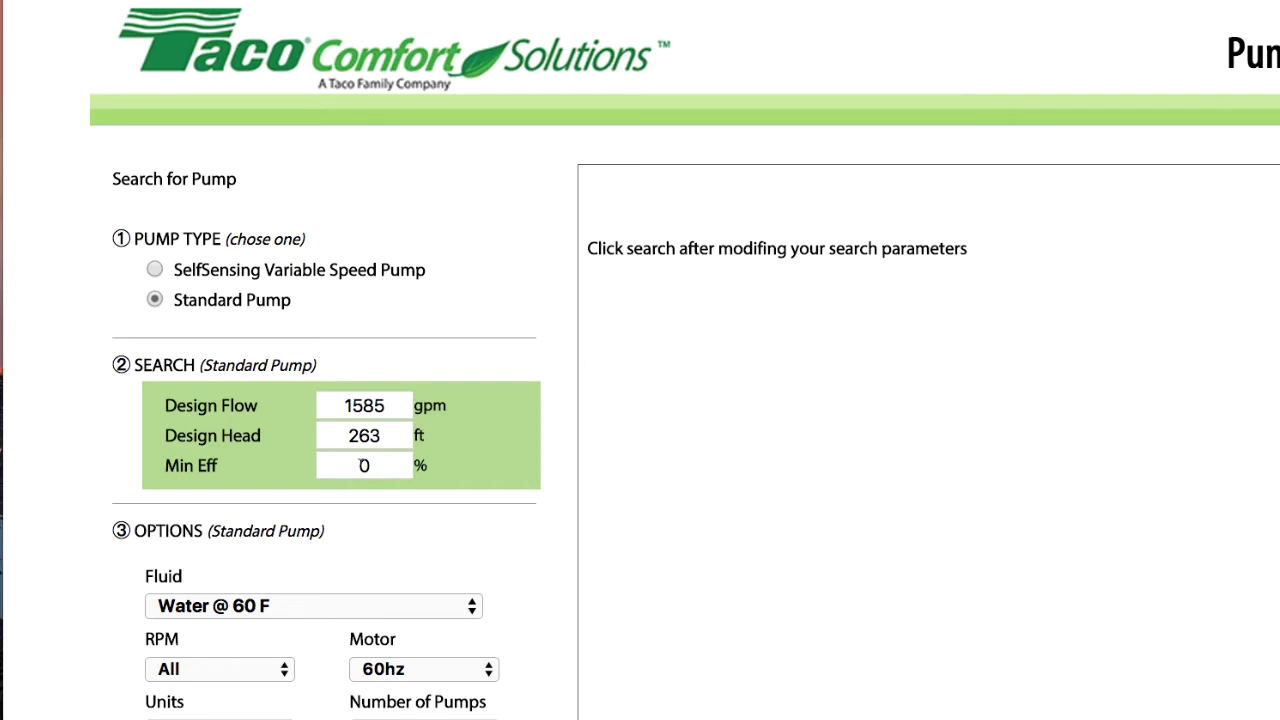
Include End Suction, Vertical Inline, Horizontal Split Case and Vertical Split Case pumps plus Inline Circulators in the search.
scroll(450, 600, "down", 2)
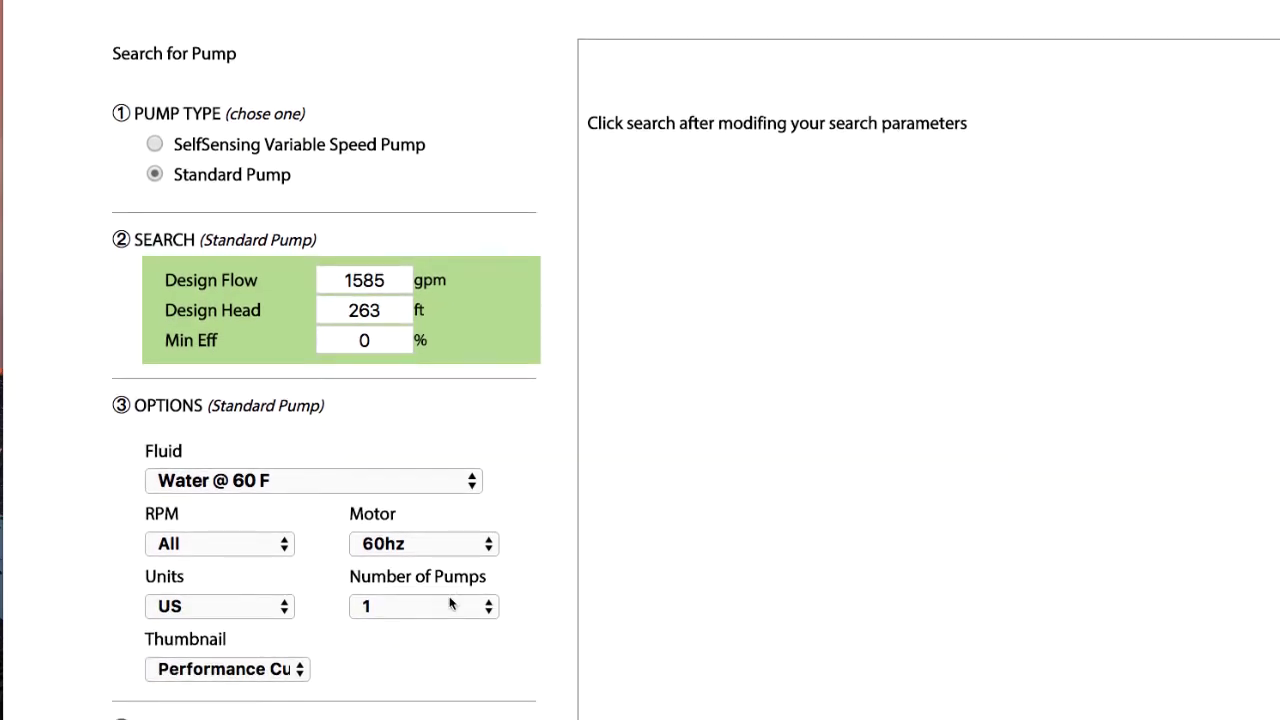
scroll(450, 603, "down", 5)
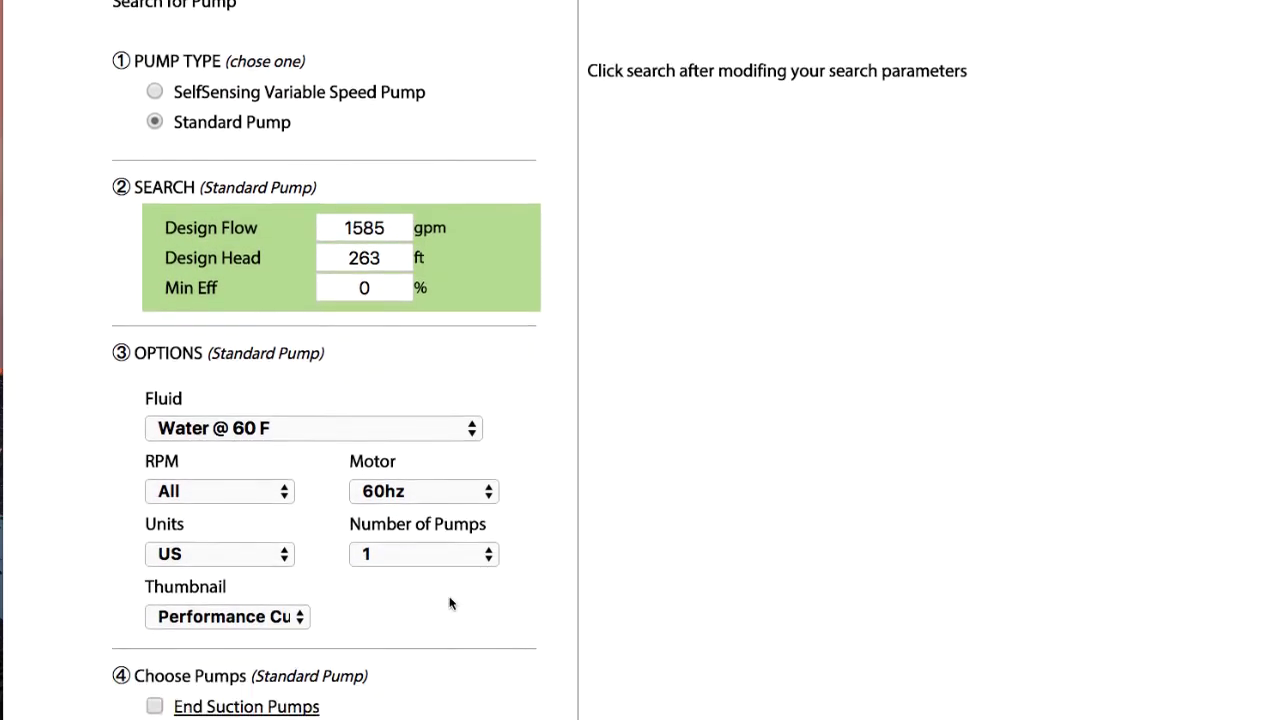
scroll(450, 603, "down", 5)
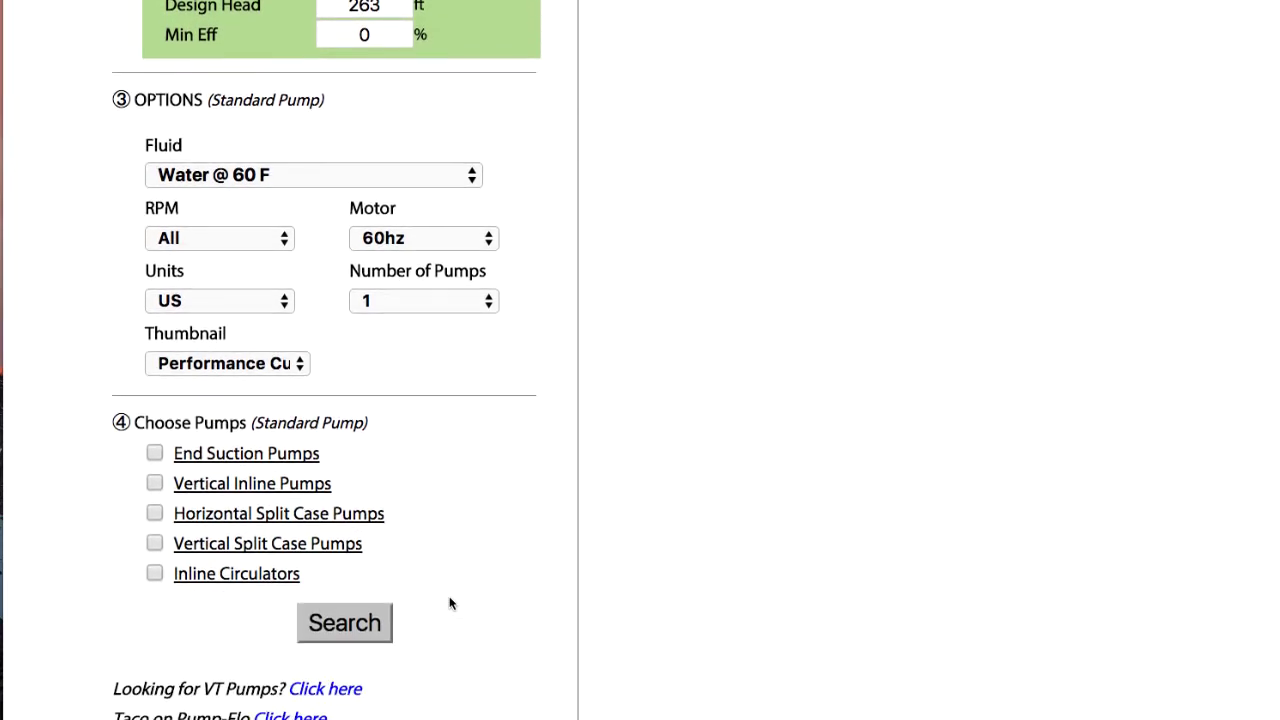
scroll(450, 603, "down", 2)
left_click(154, 340)
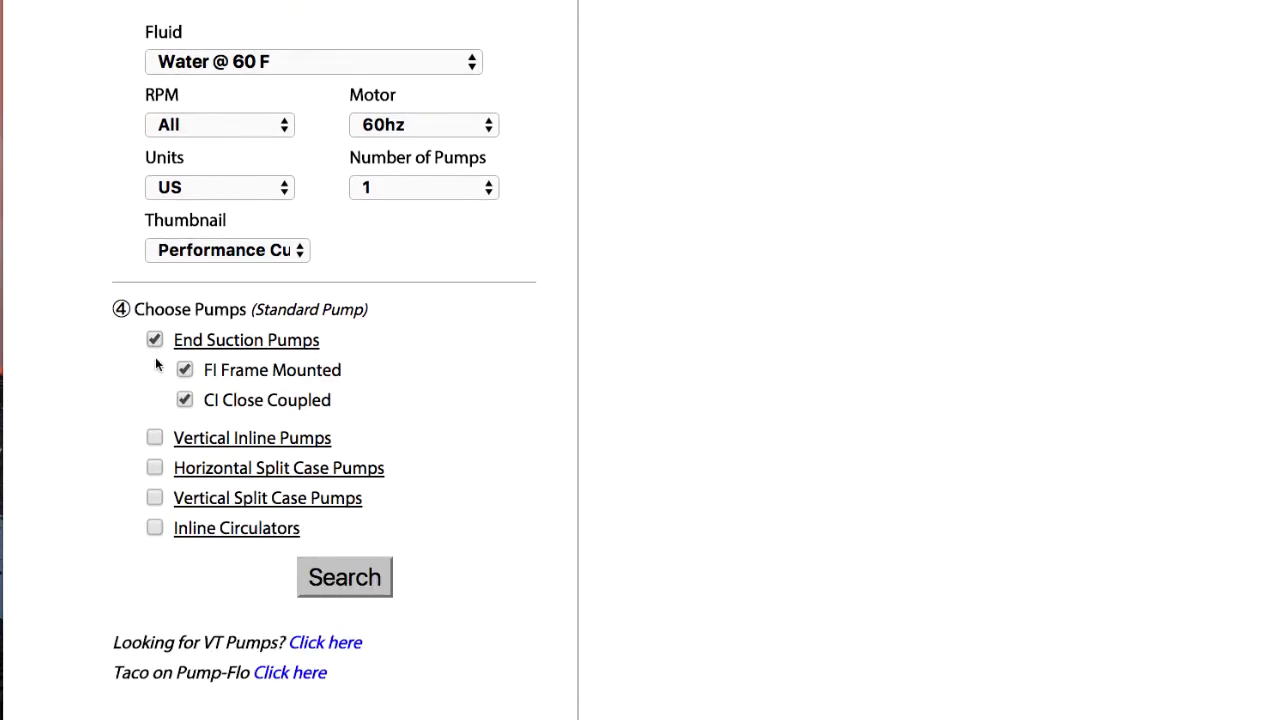
left_click(155, 437)
left_click(155, 534)
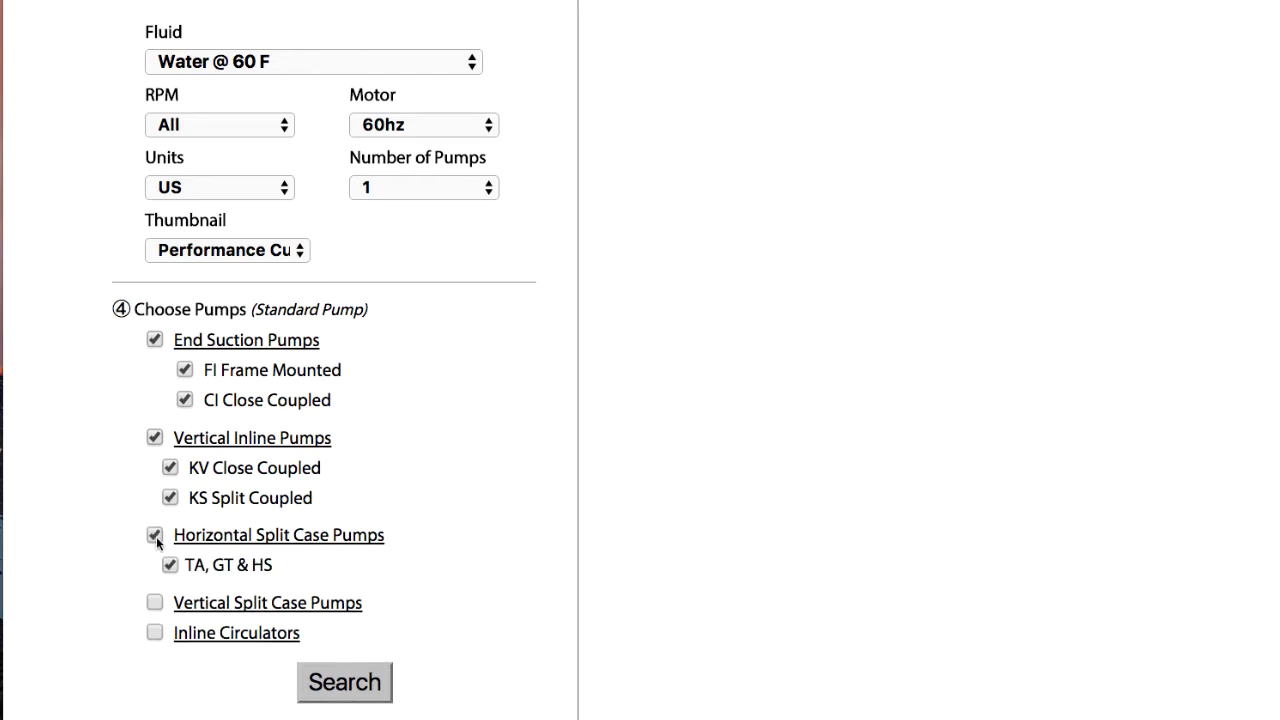
left_click(155, 602)
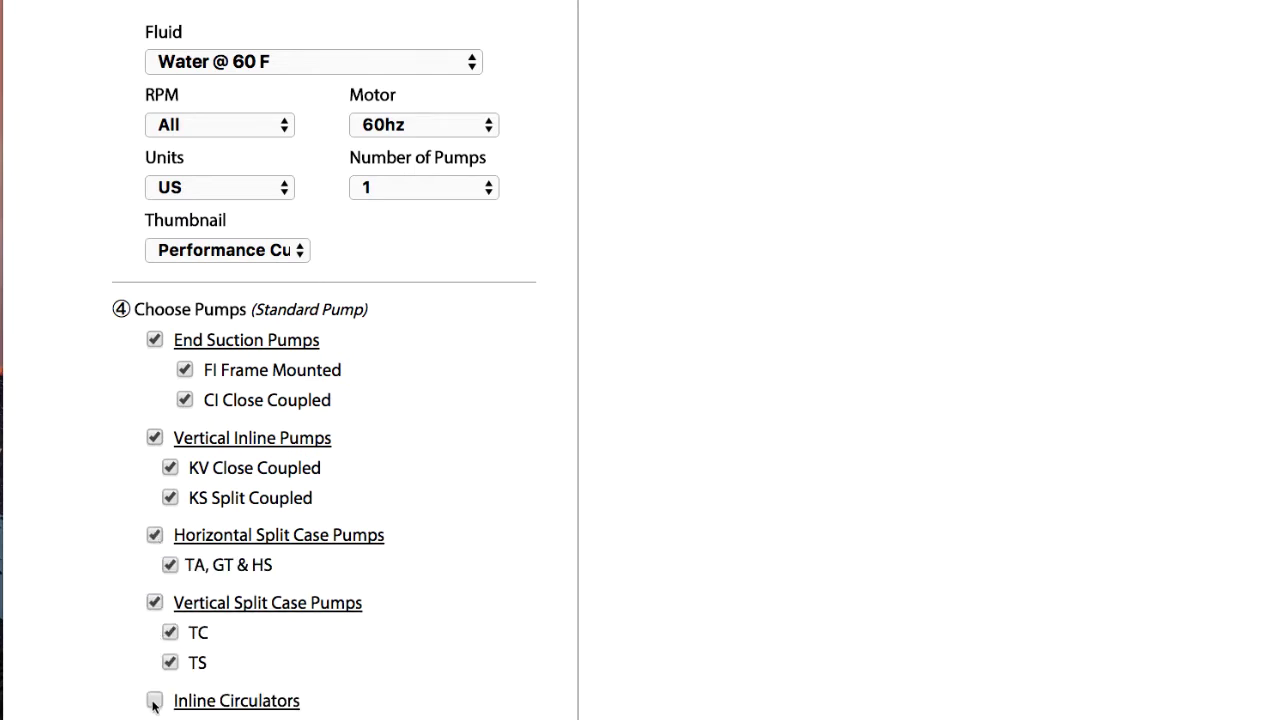
left_click(154, 697)
Run the pump search with the entered flow, head and selected pump types.
scroll(354, 690, "down", 2)
scroll(354, 690, "down", 4)
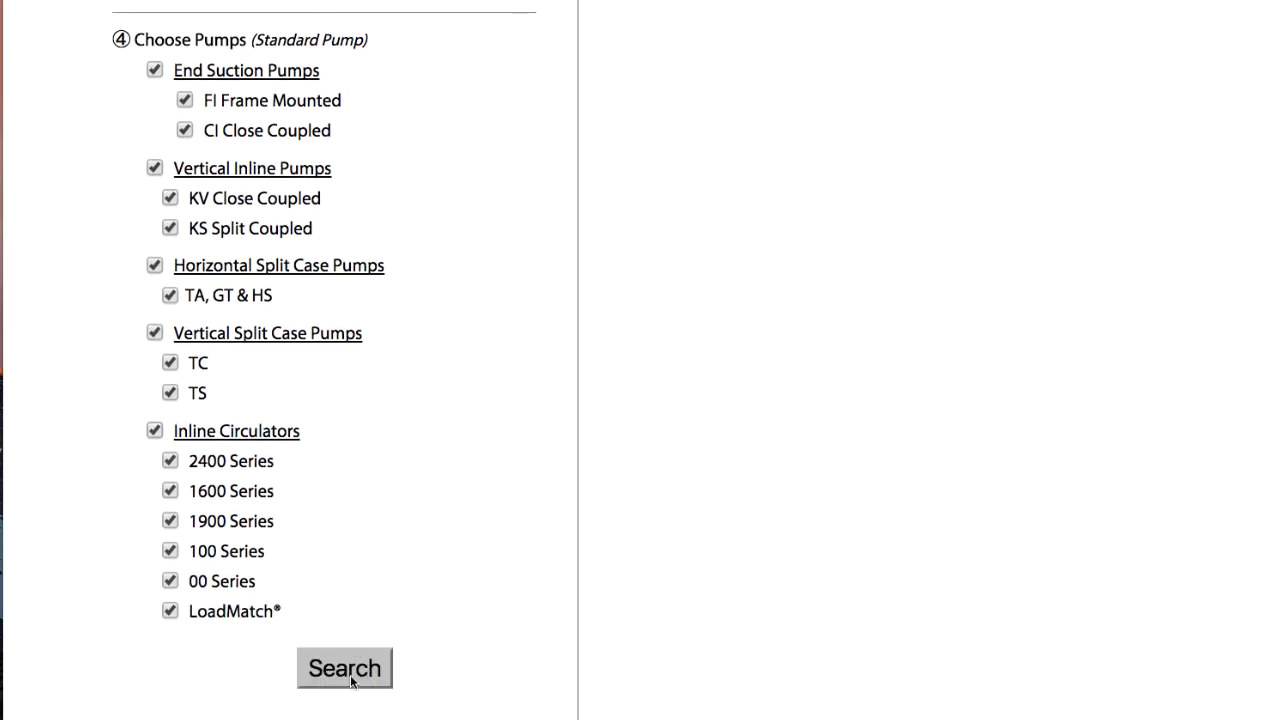
left_click(345, 668)
Compare the resulting pump models by horsepower, NPSH, RPM, impeller diameter, efficiency and suction/discharge size.
scroll(440, 414, "up", 8)
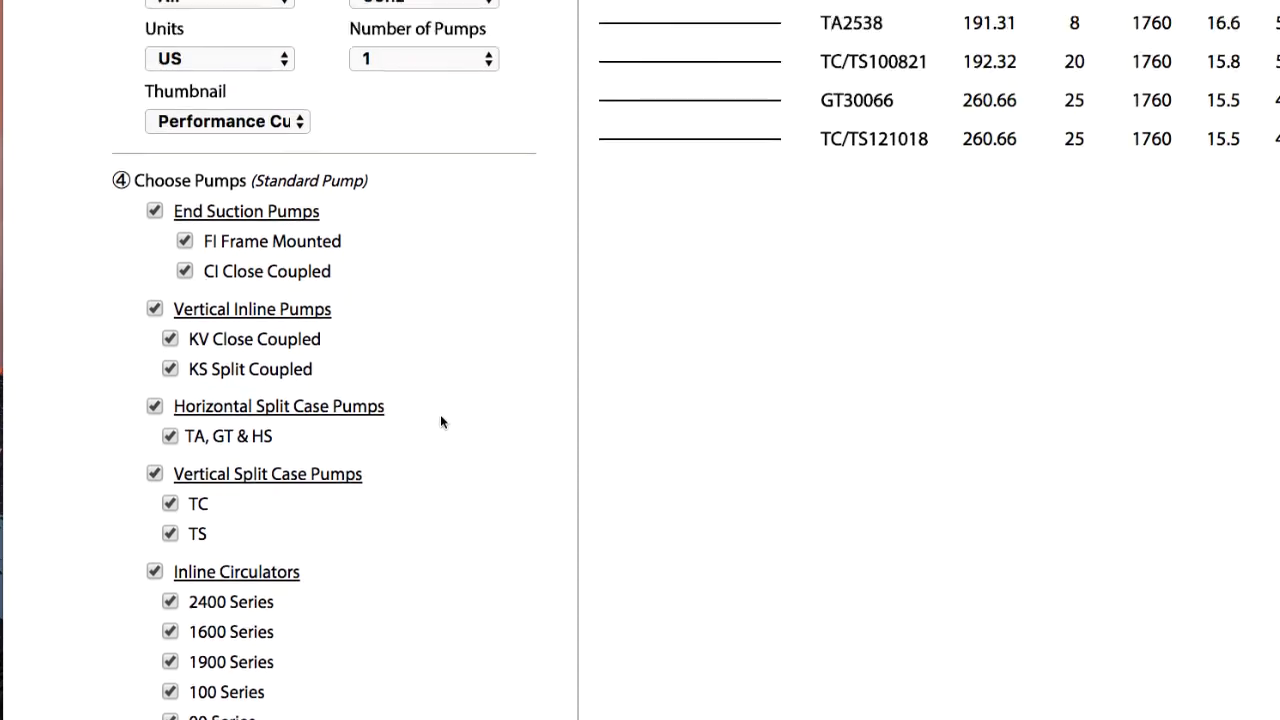
scroll(440, 419, "up", 8)
scroll(440, 419, "down", 5)
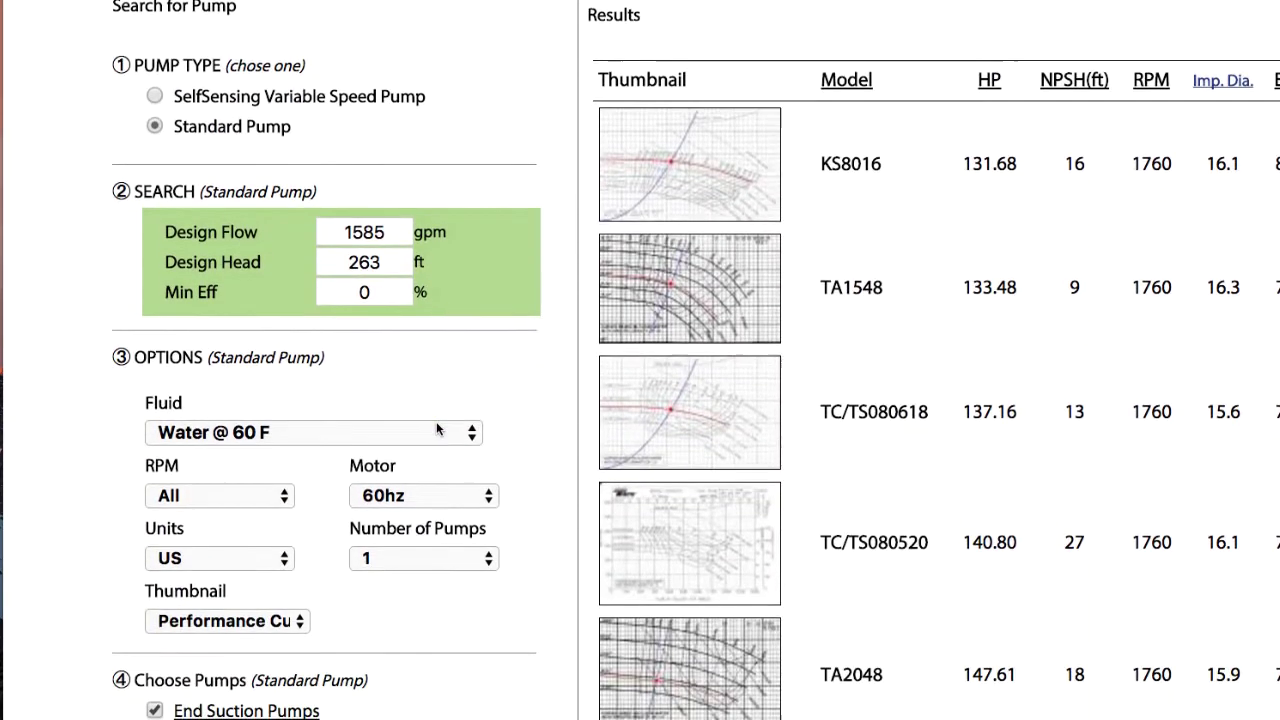
scroll(337, 300, "down", 2)
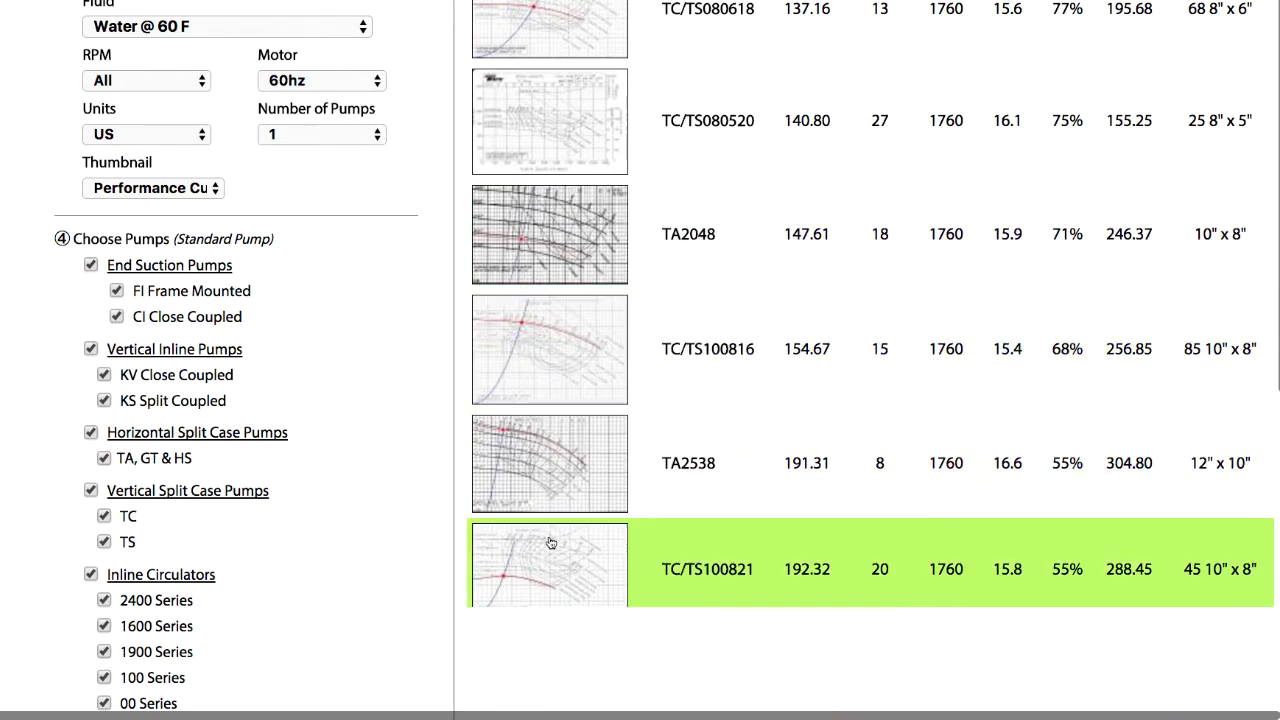
scroll(543, 510, "up", 5)
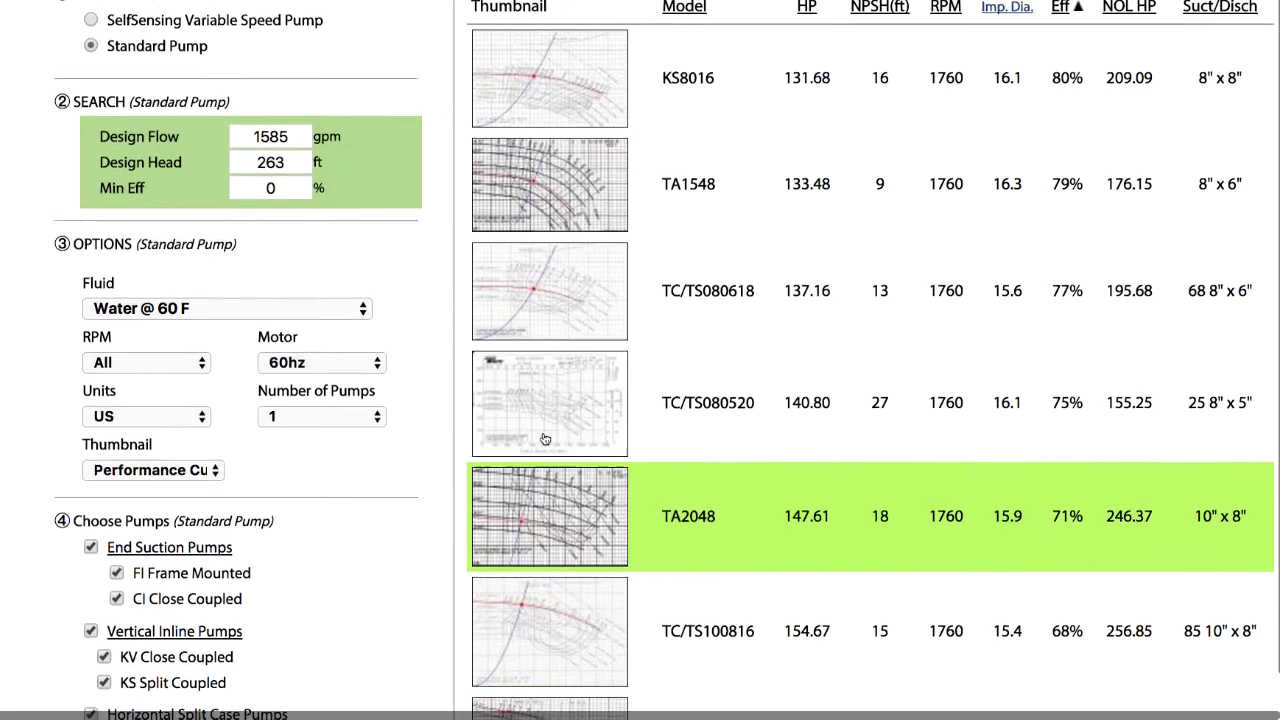
scroll(545, 440, "up", 2)
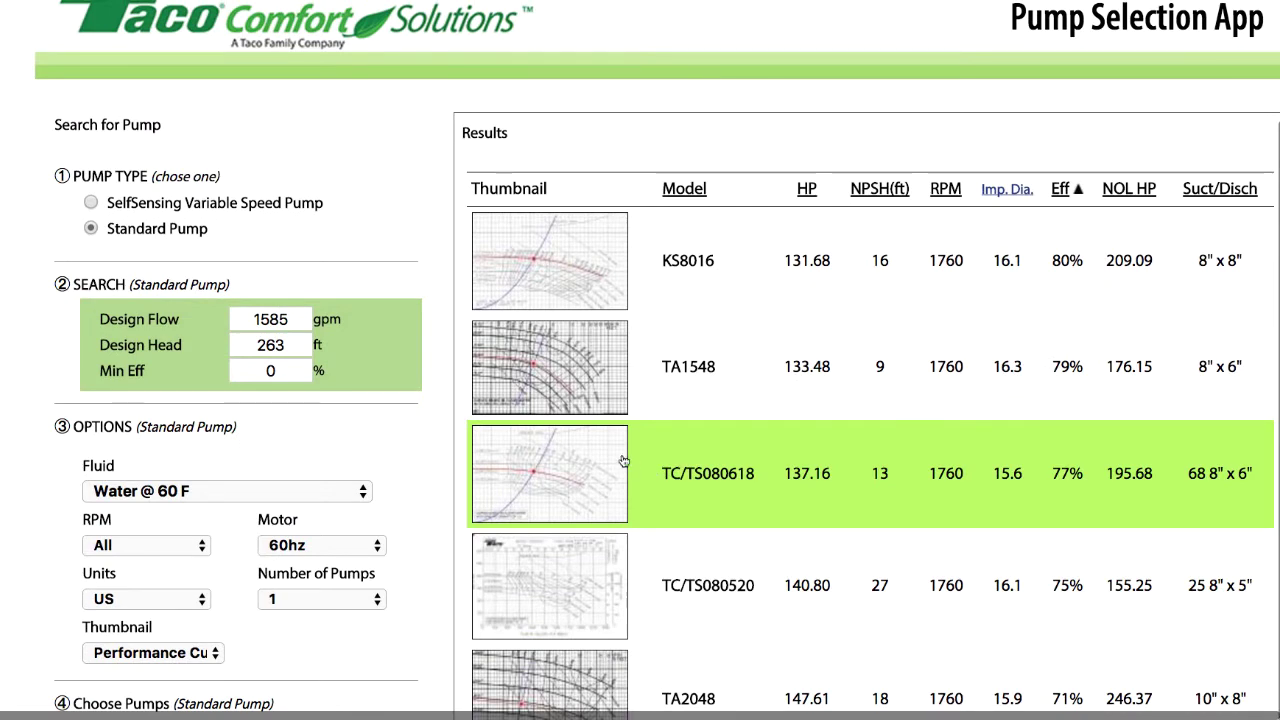
scroll(600, 475, "up", 1)
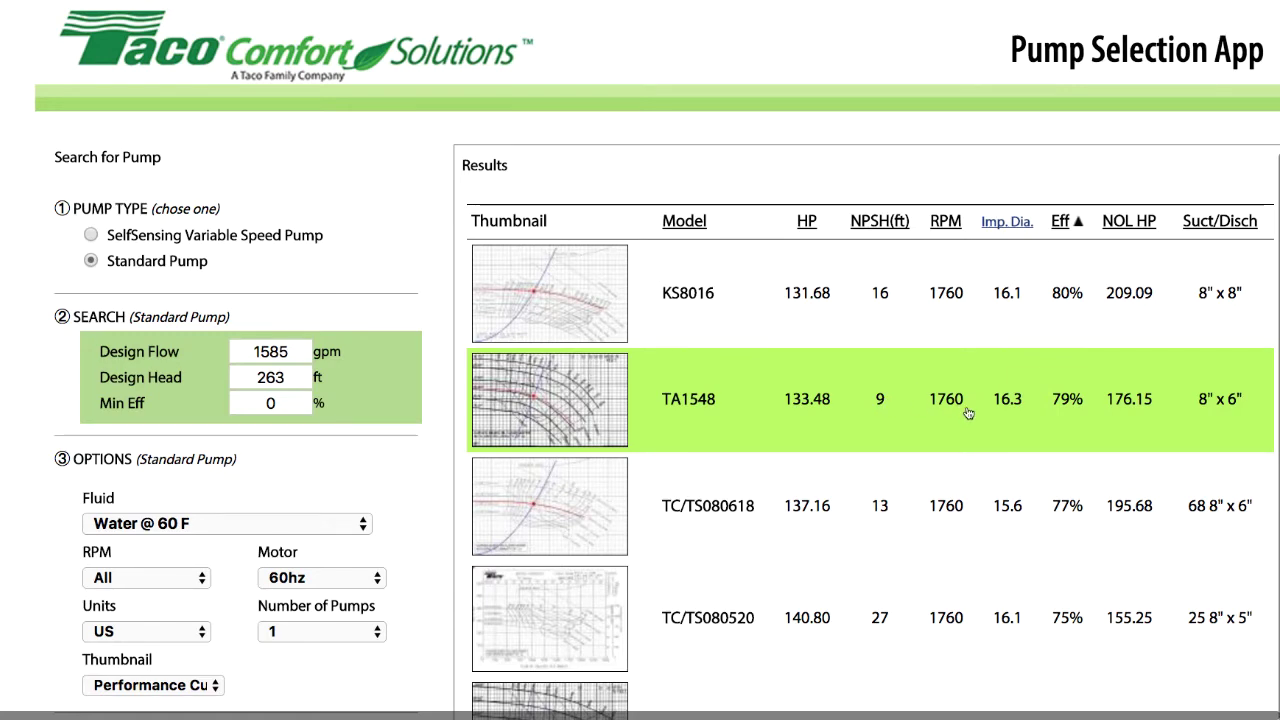
scroll(876, 379, "down", 5)
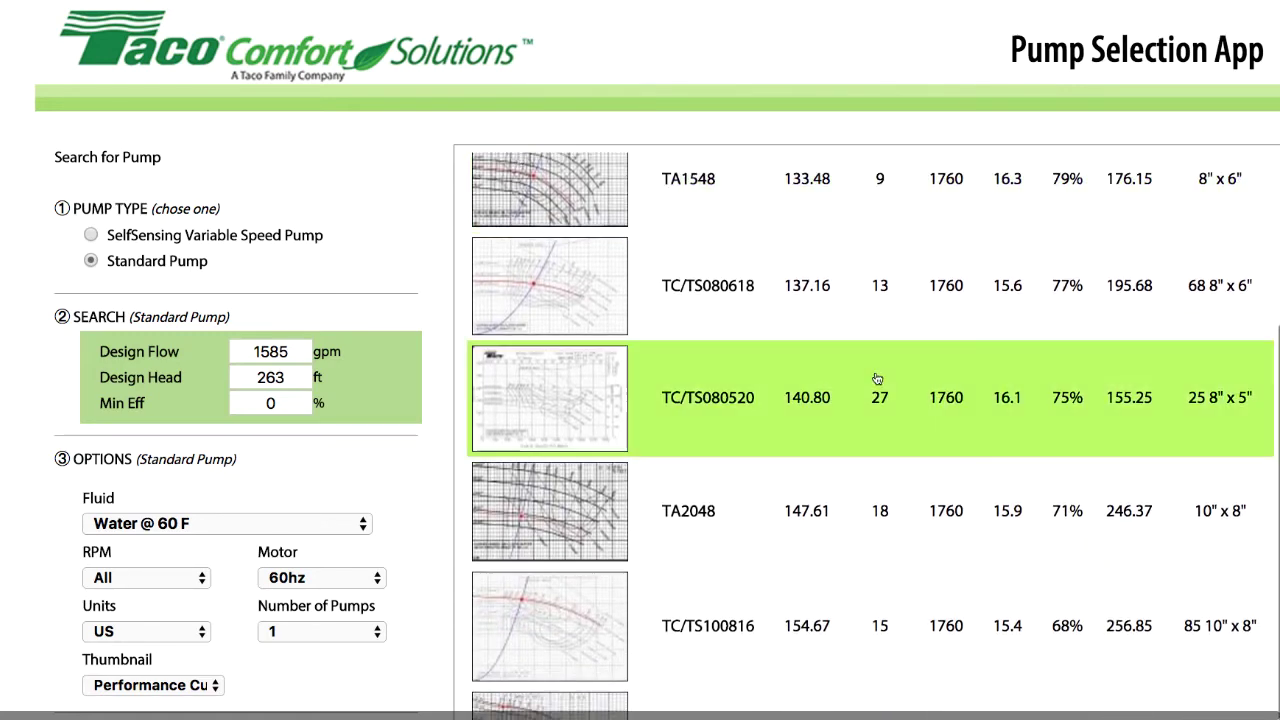
scroll(877, 376, "down", 2)
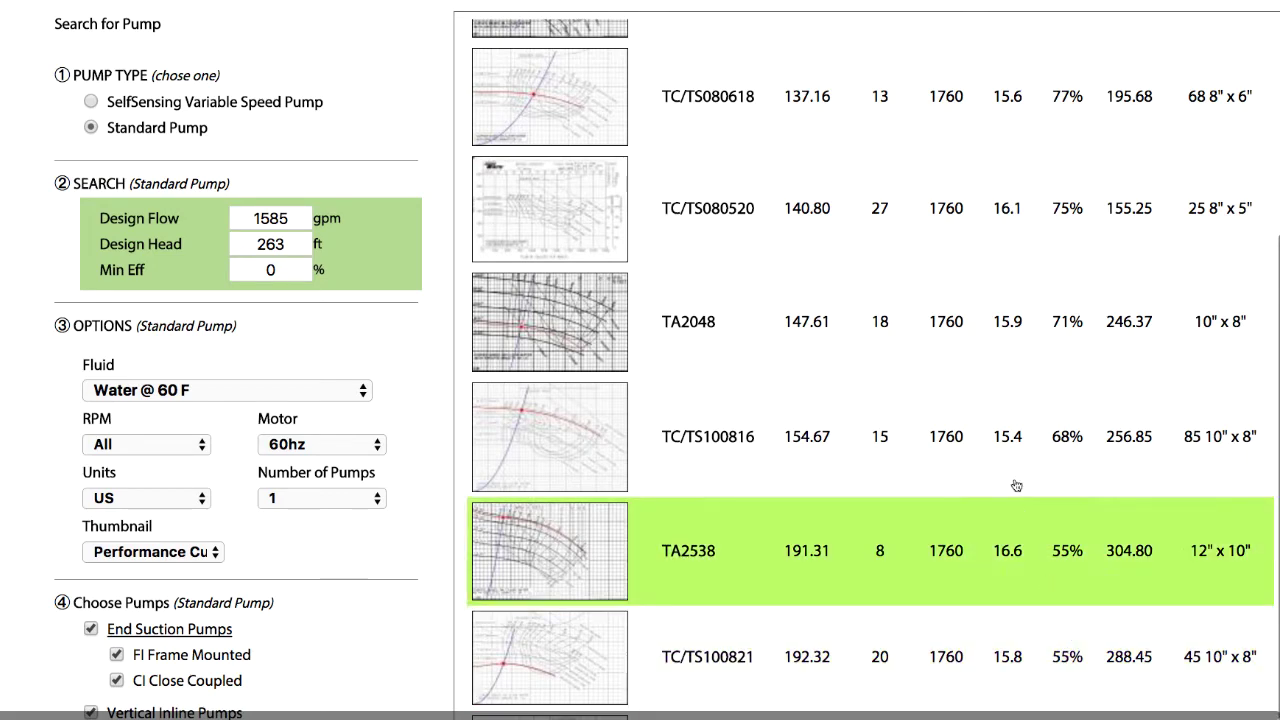
Examine the performance curve thumbnails, comparing where each model's operating point falls and how its efficiency ranks.
scroll(610, 155, "up", 3)
scroll(610, 155, "up", 2)
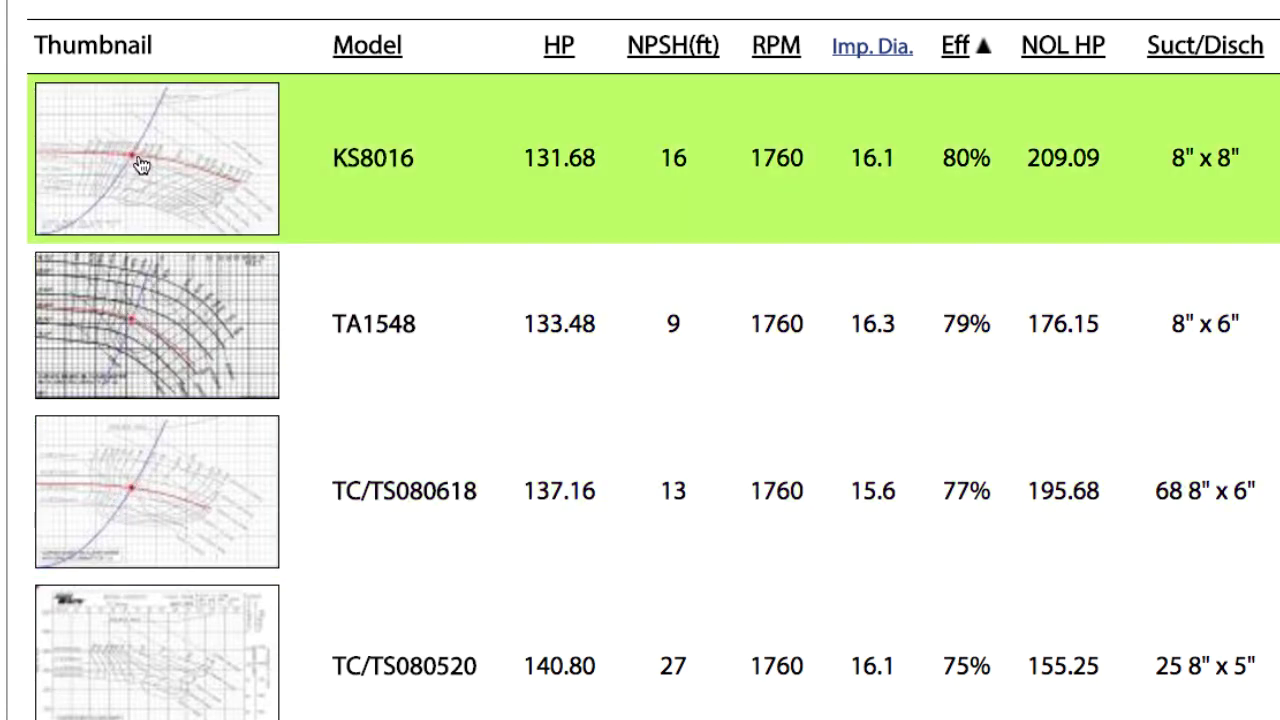
scroll(210, 447, "down", 2)
scroll(210, 447, "down", 6)
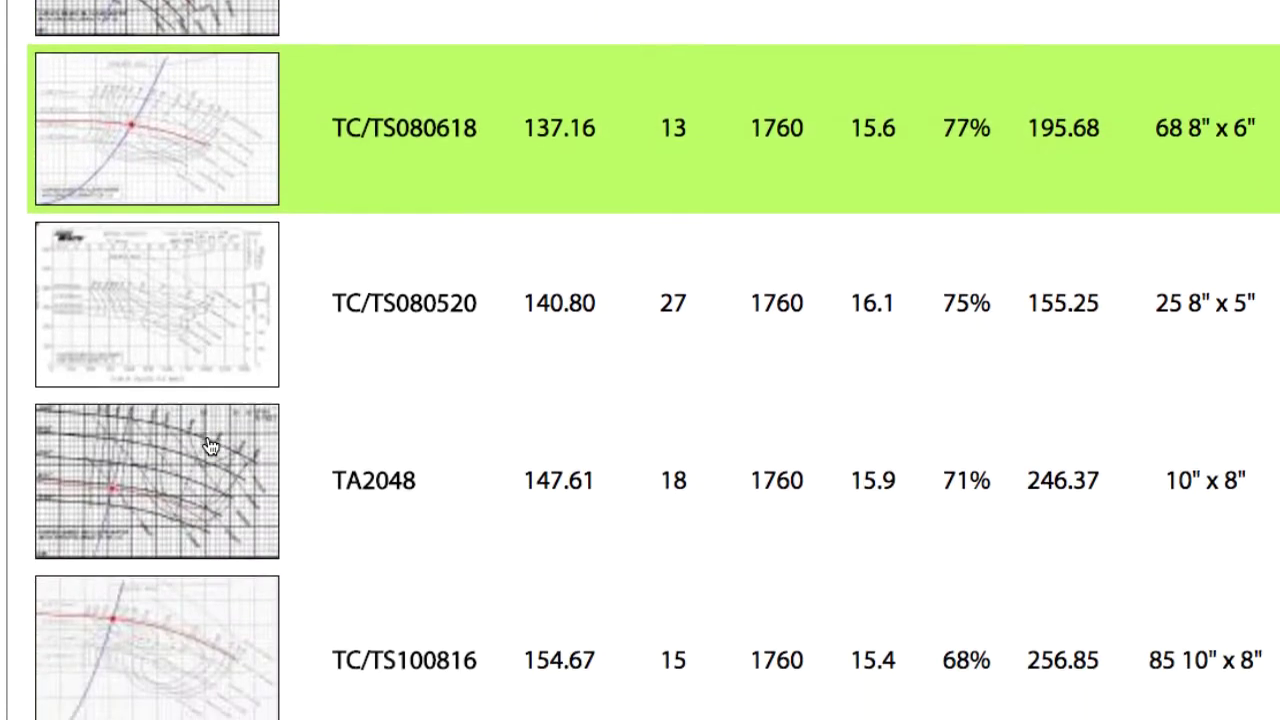
scroll(210, 447, "down", 3)
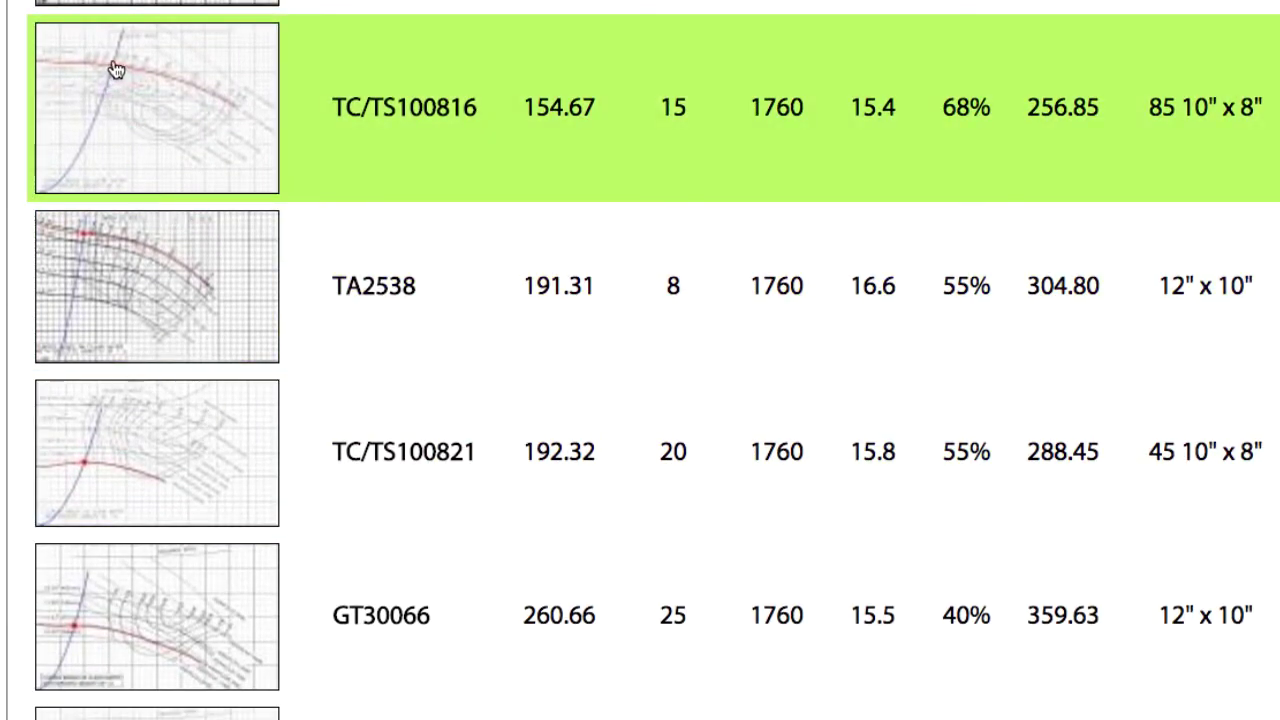
scroll(86, 238, "down", 2)
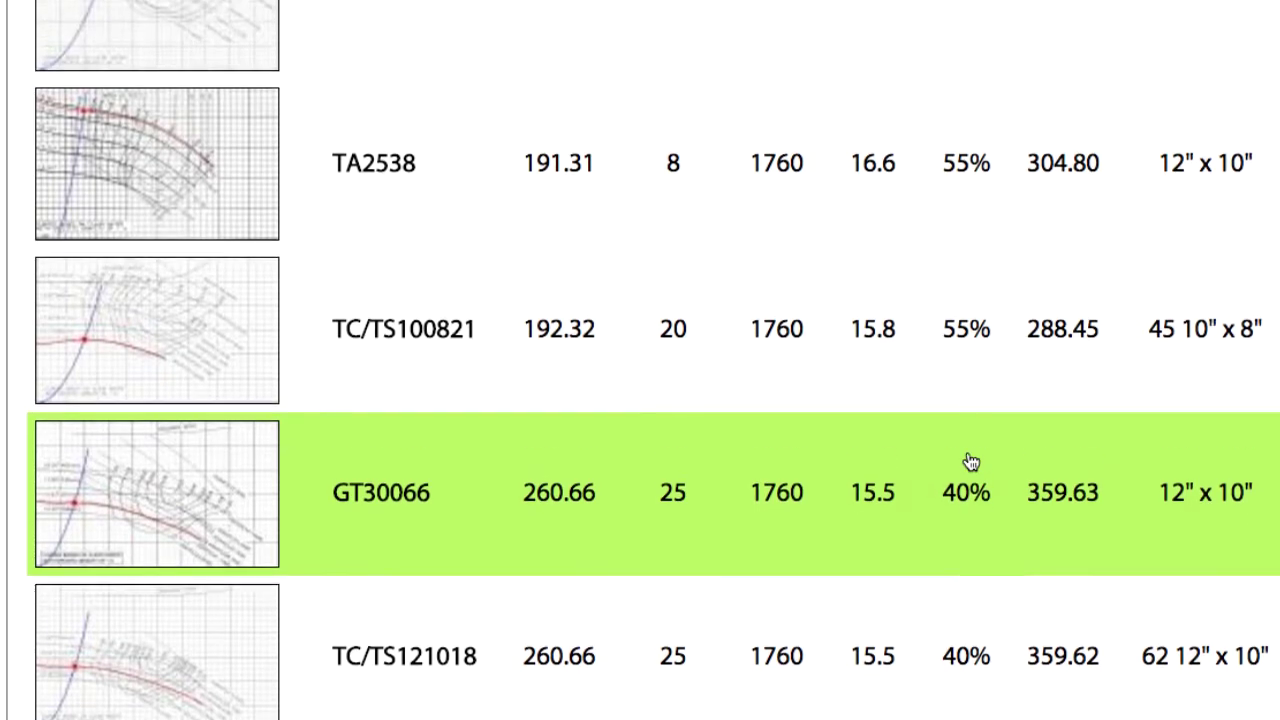
scroll(969, 459, "up", 6)
scroll(969, 459, "up", 5)
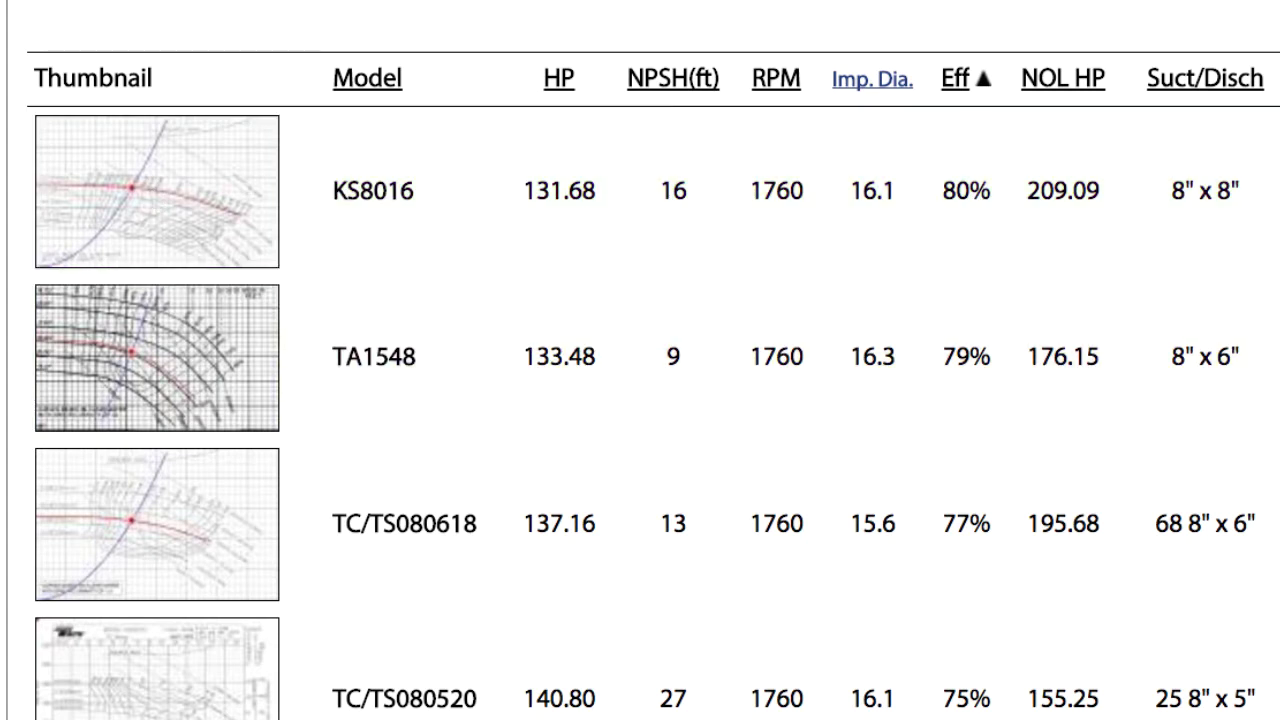
Open the pump details for model KS8016 and enlarge its performance curve graph.
left_click(163, 207)
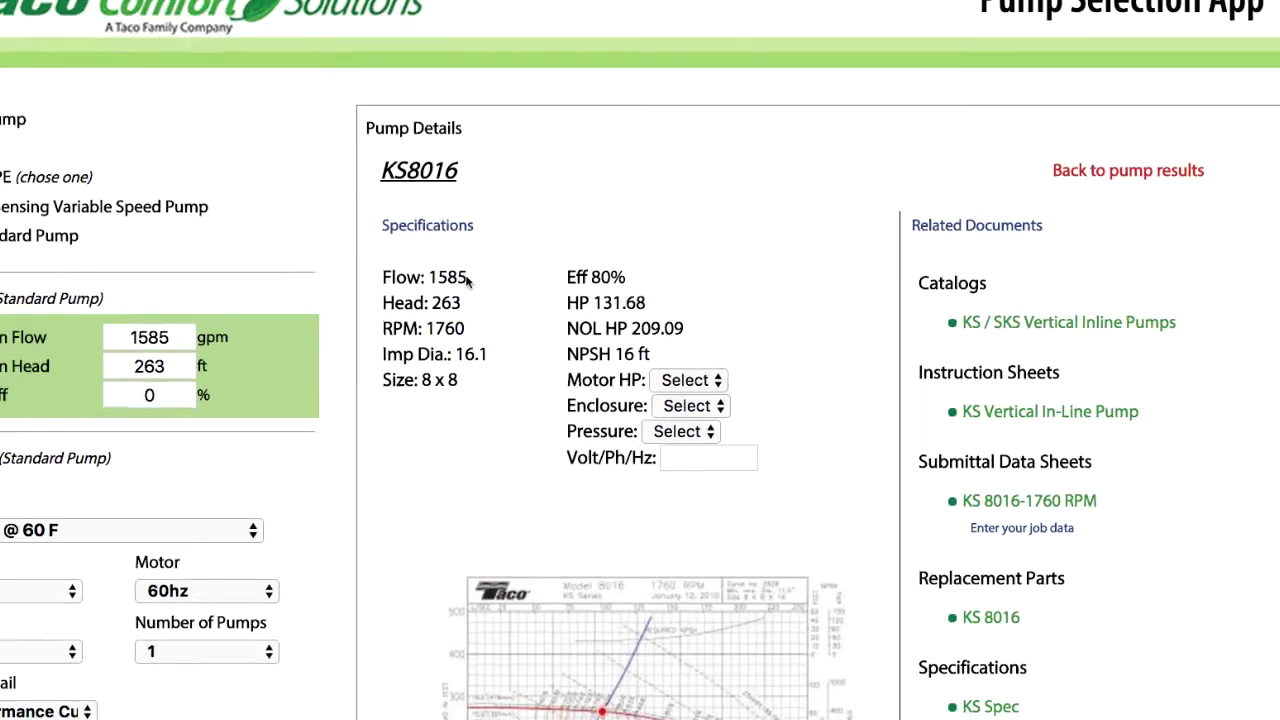
scroll(853, 393, "down", 5)
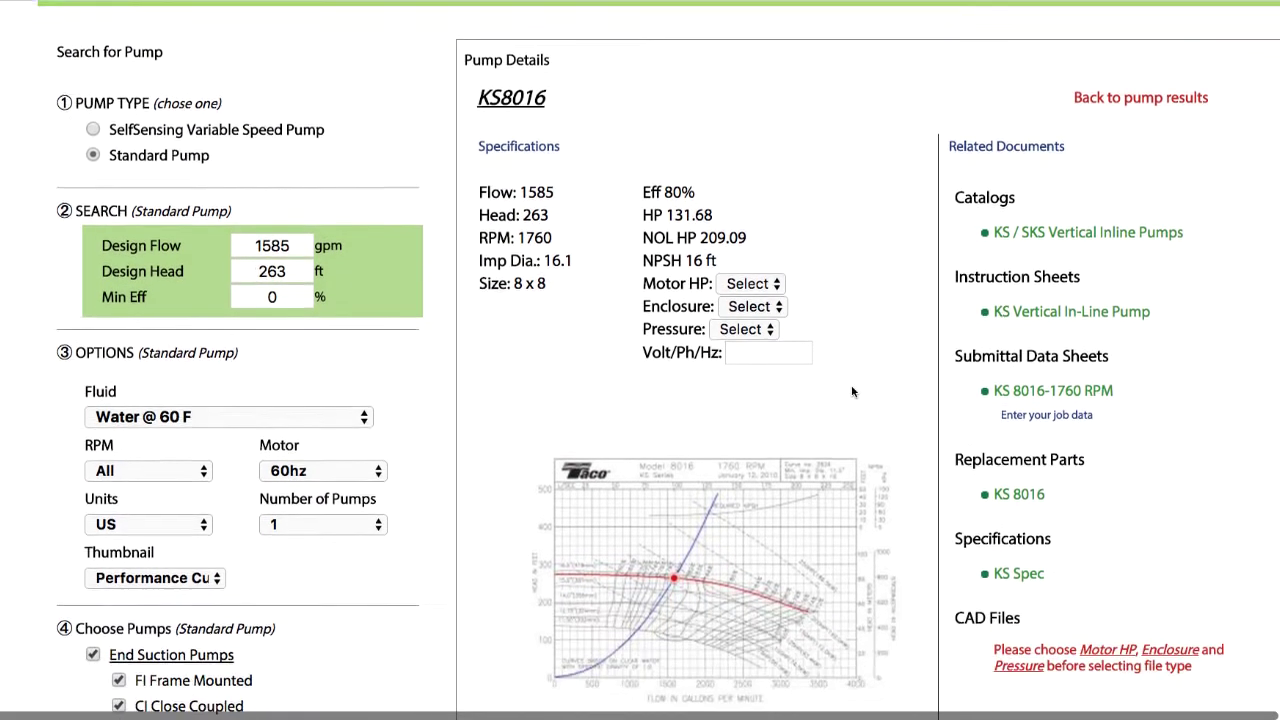
scroll(853, 393, "down", 1)
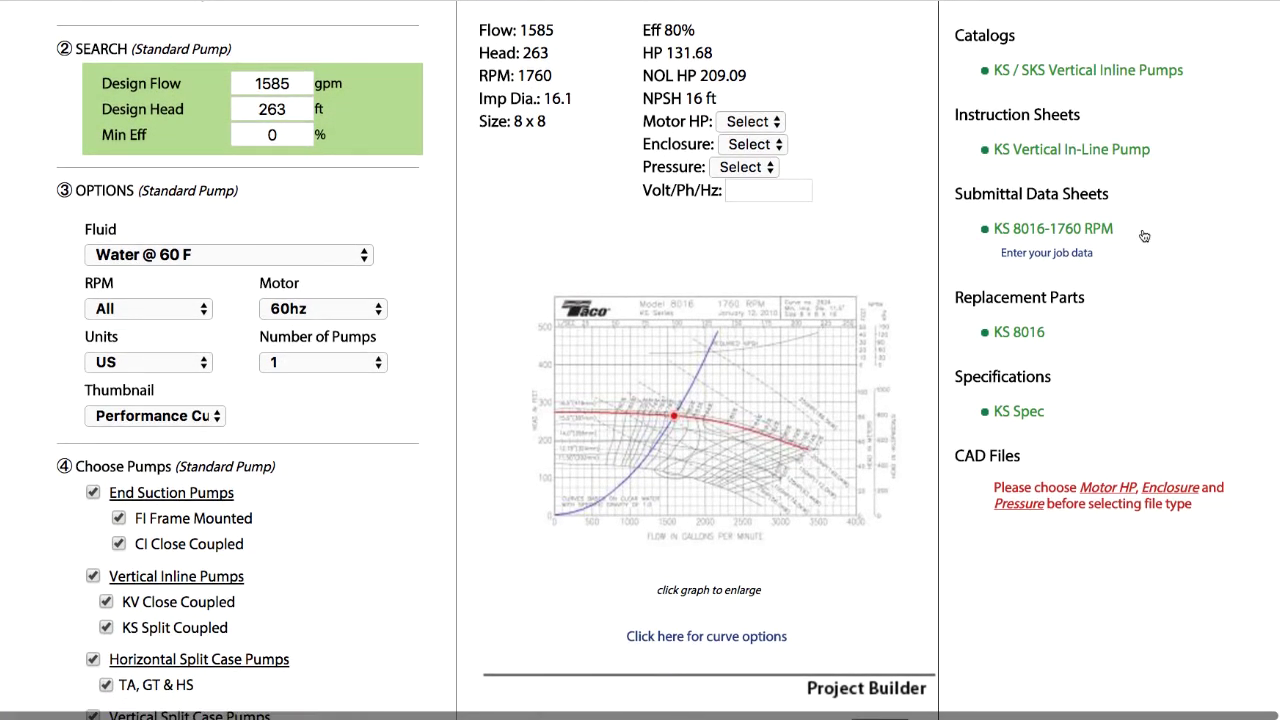
left_click(698, 427)
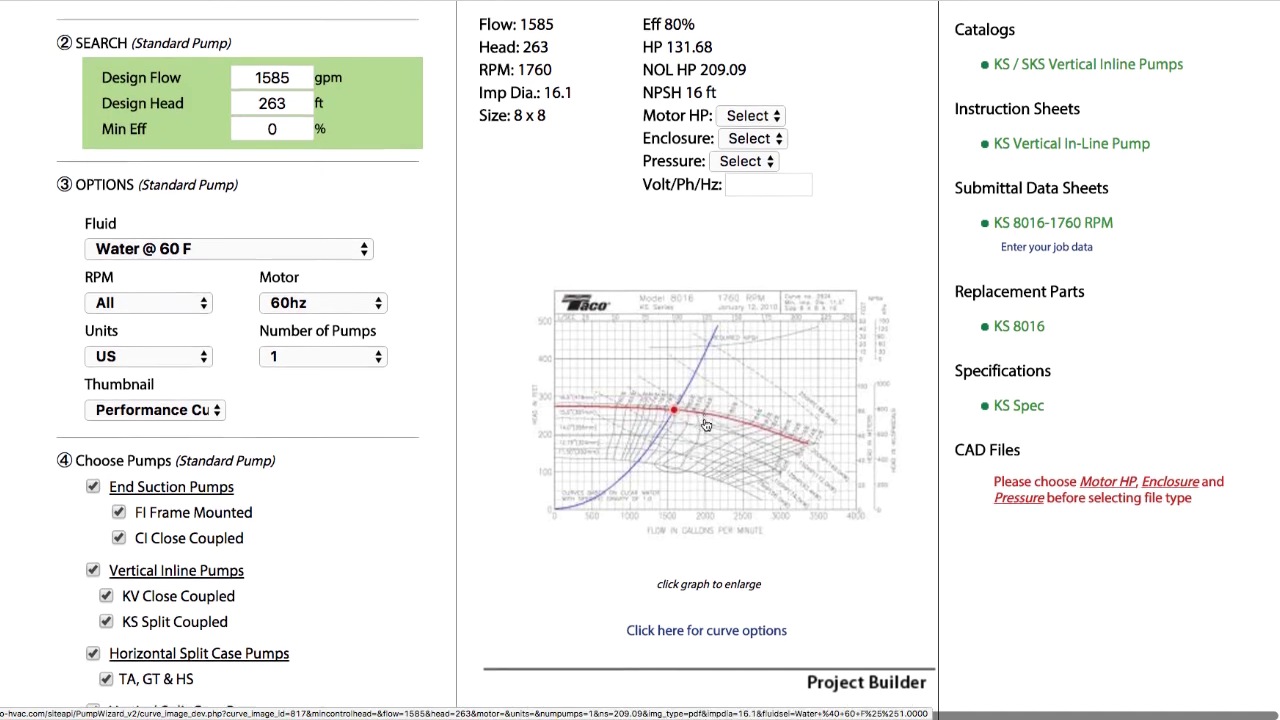
scroll(700, 425, "down", 1)
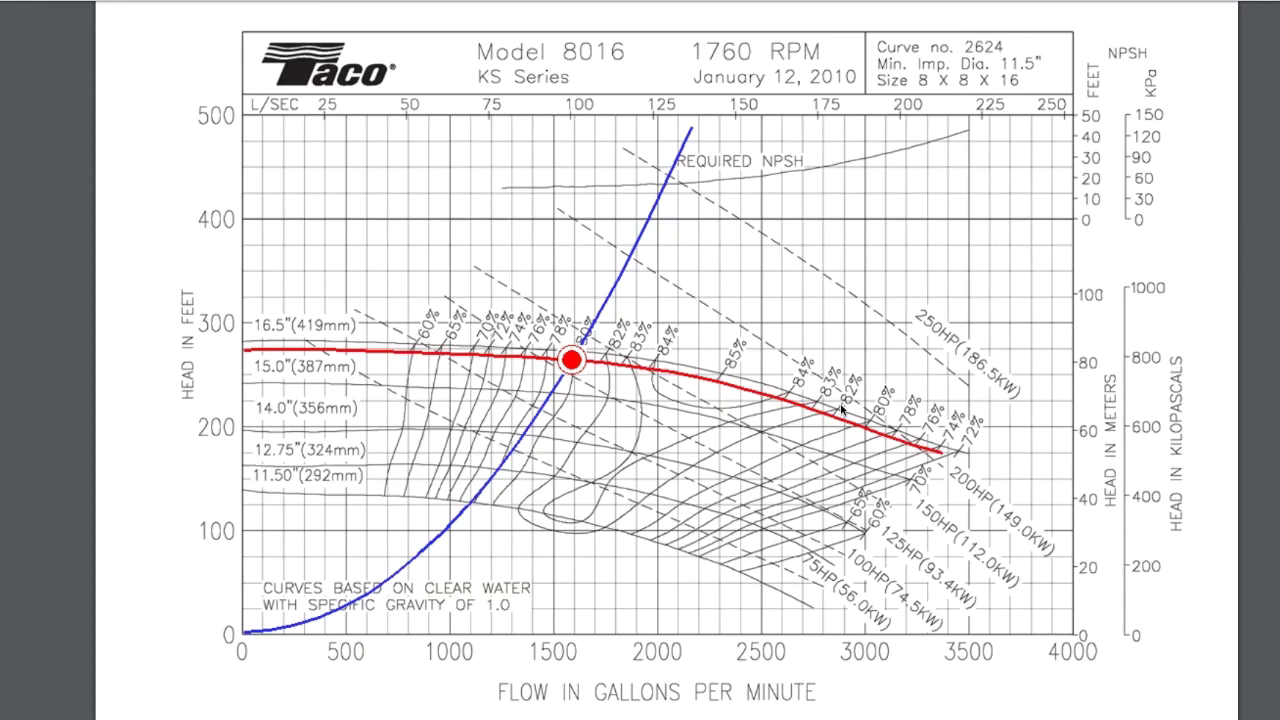